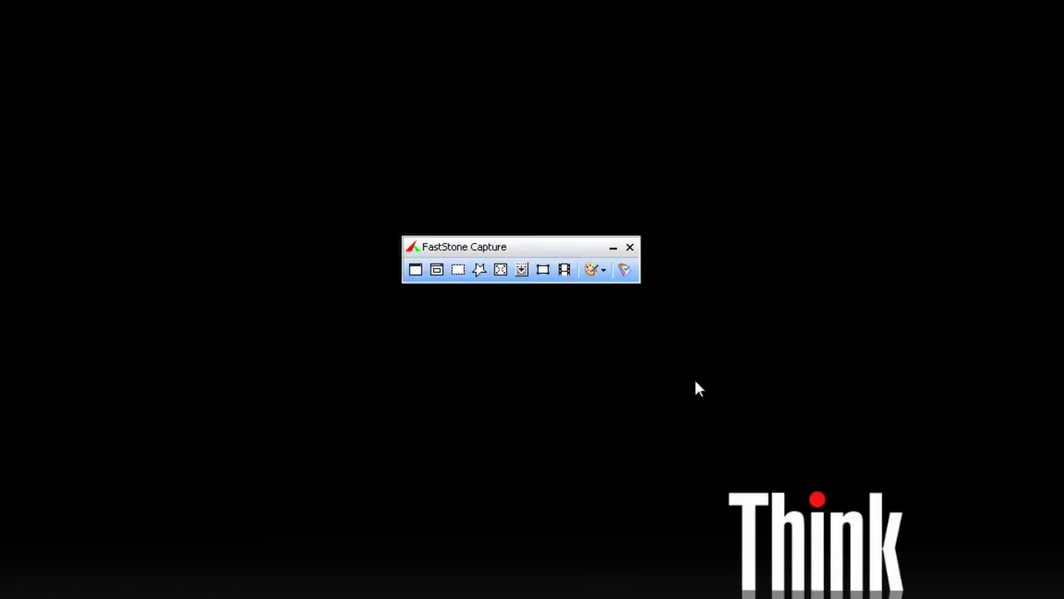
Open the capture settings and select 500 ms as the auto-scroll interval.
left_click(625, 271)
left_click(597, 269)
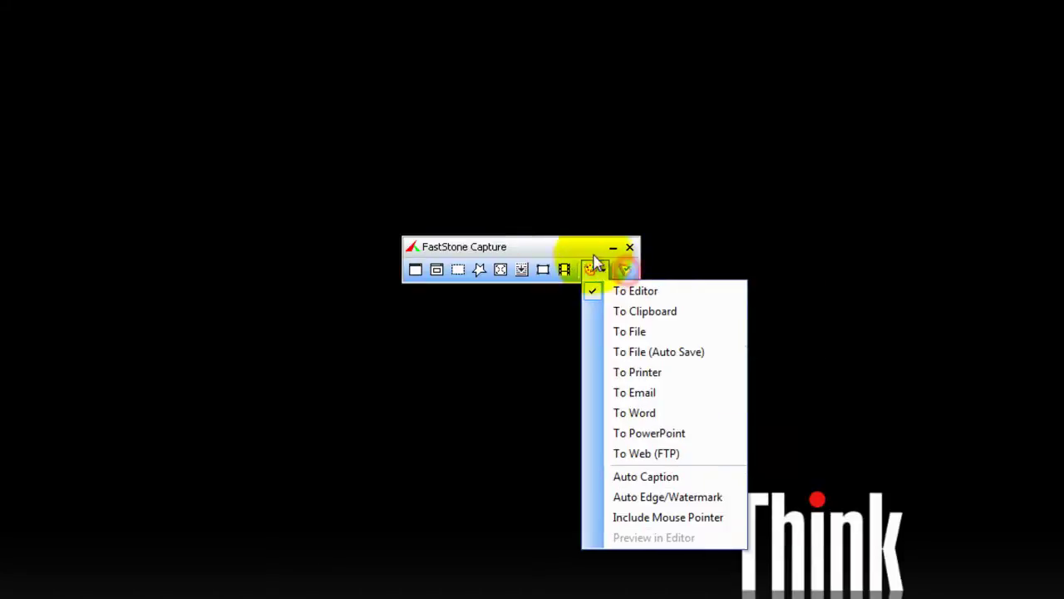
left_click(626, 270)
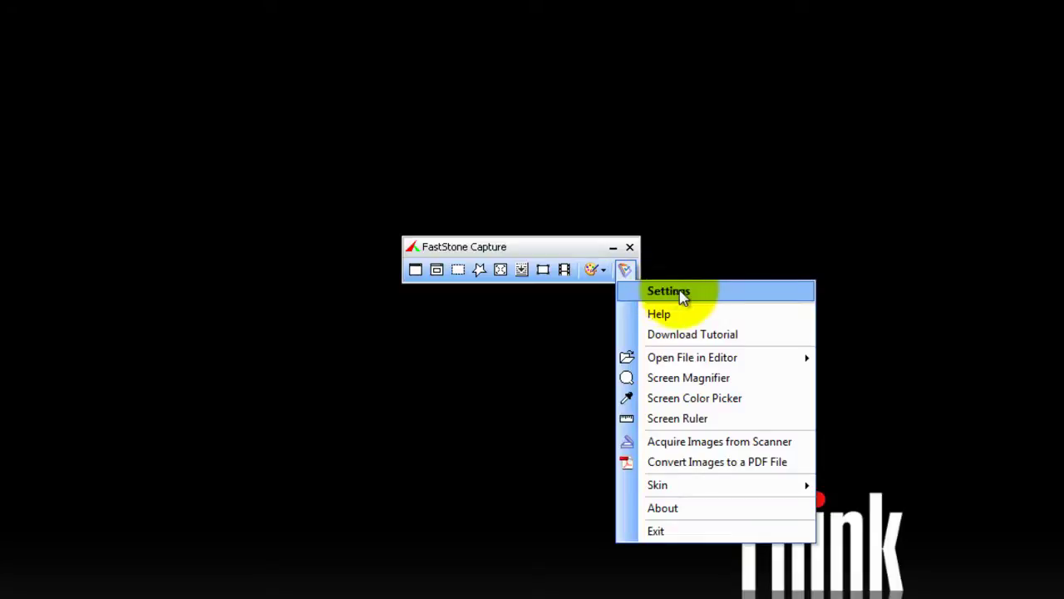
left_click(675, 293)
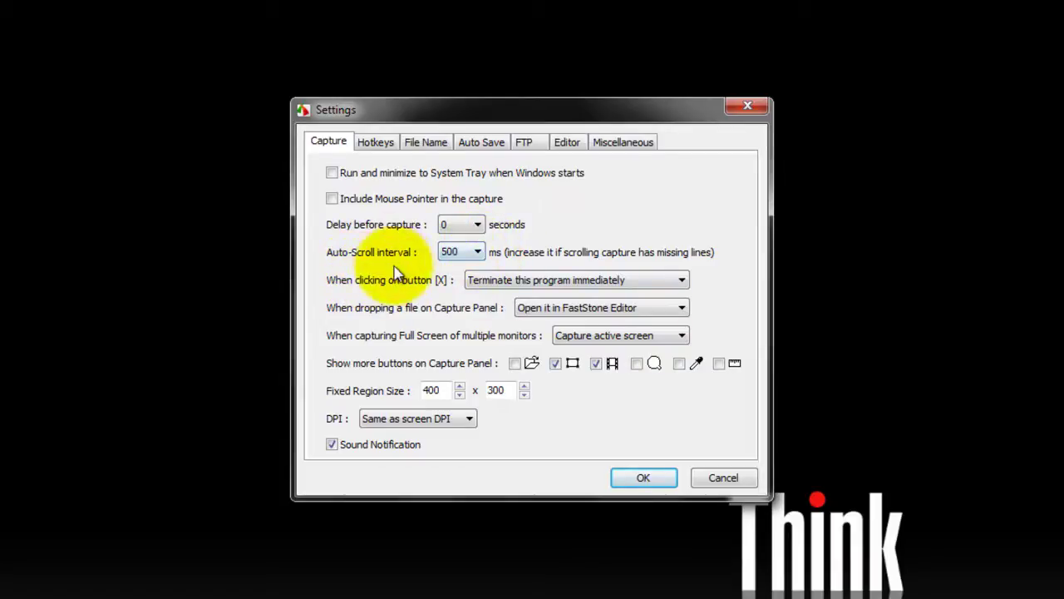
left_click(479, 257)
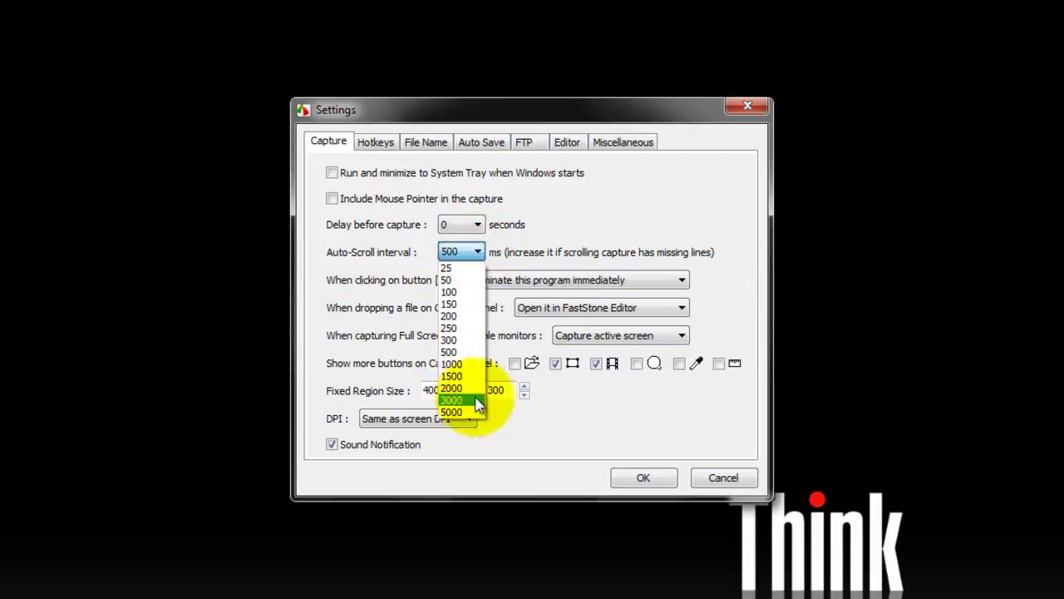
left_click(457, 358)
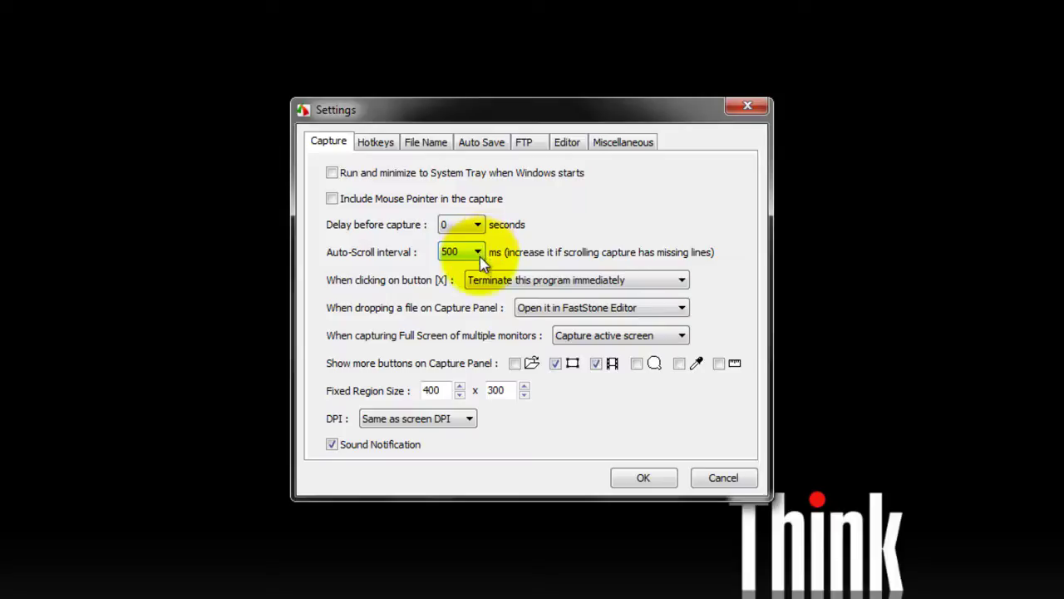
Enable the open file, magnifier, color picker and ruler buttons for the Capture Panel and apply the settings.
left_click(515, 364)
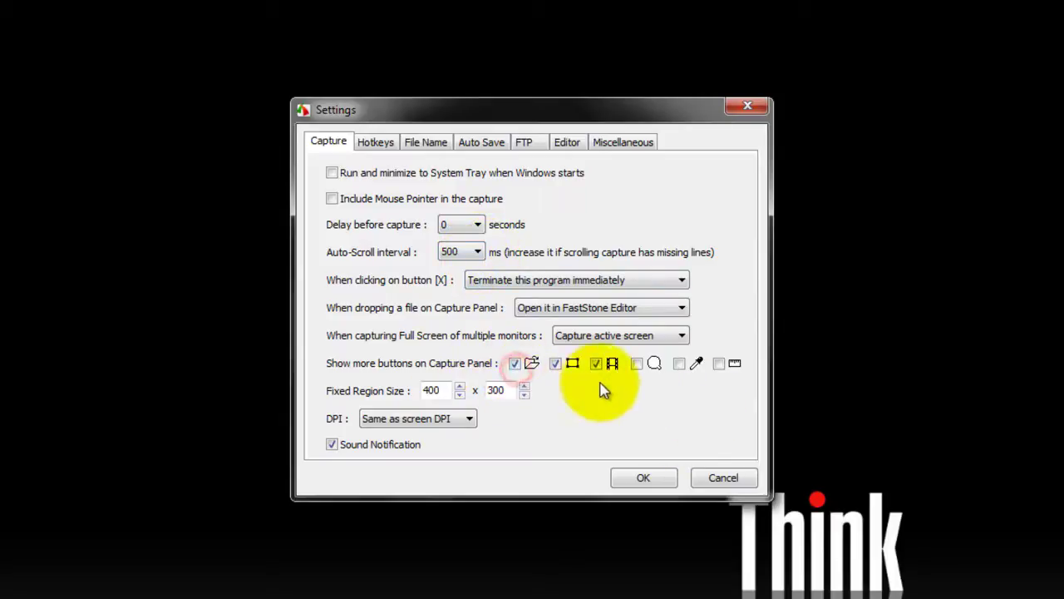
left_click(636, 363)
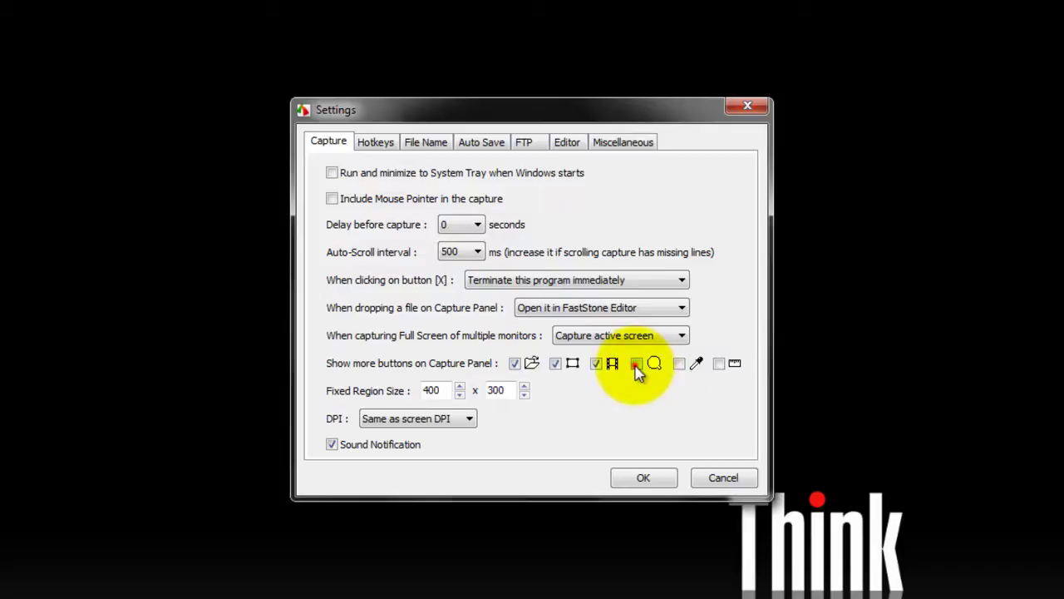
left_click(679, 363)
left_click(719, 363)
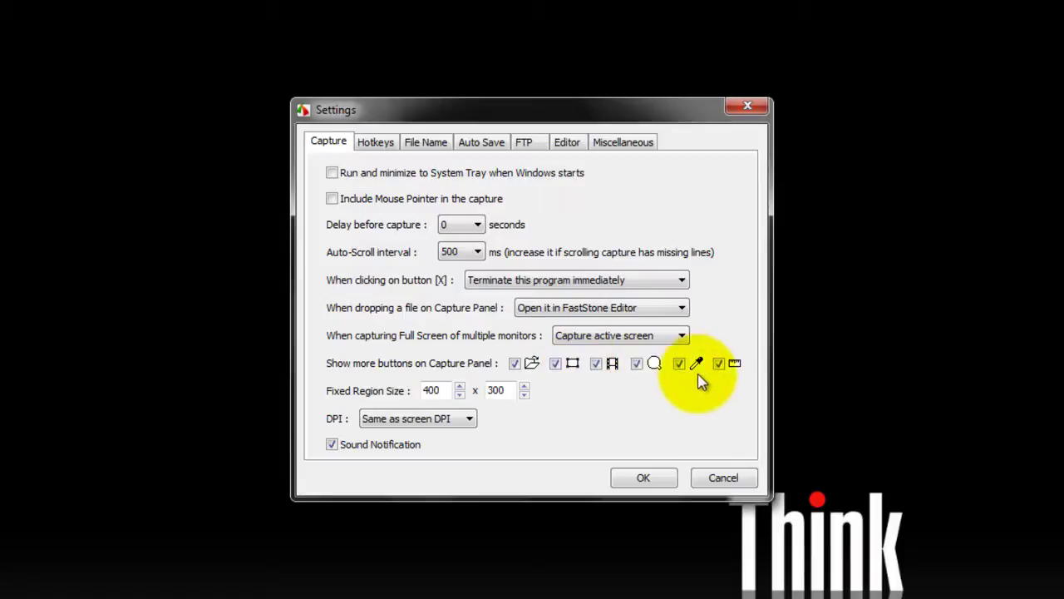
left_click(644, 480)
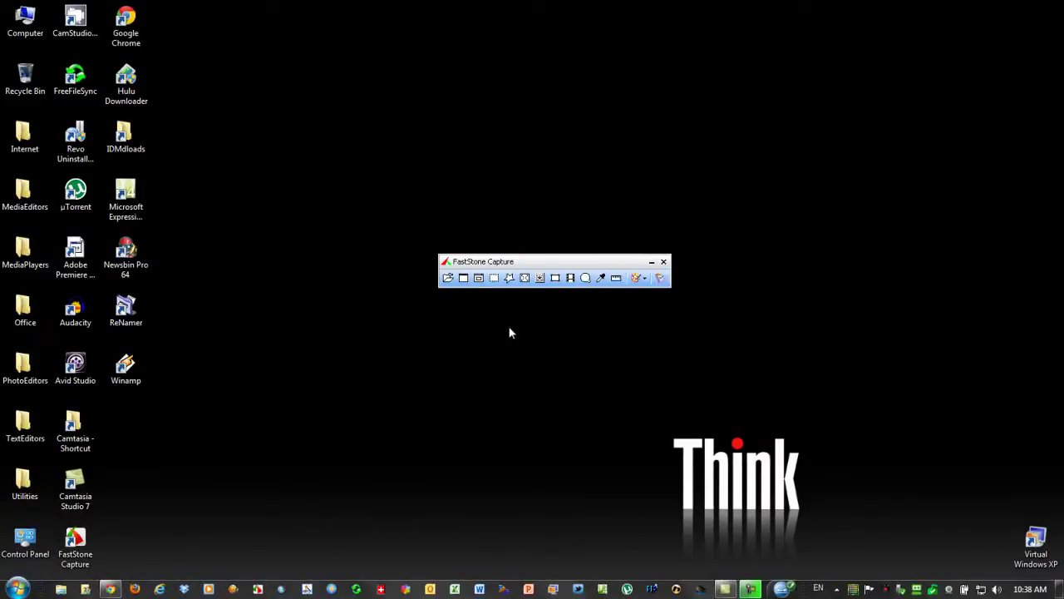
Switch to the Rolling Stone 500 Greatest Songs page in Chrome and reposition the capture panel just below the bookmarks bar.
left_click_drag(529, 262, 903, 39)
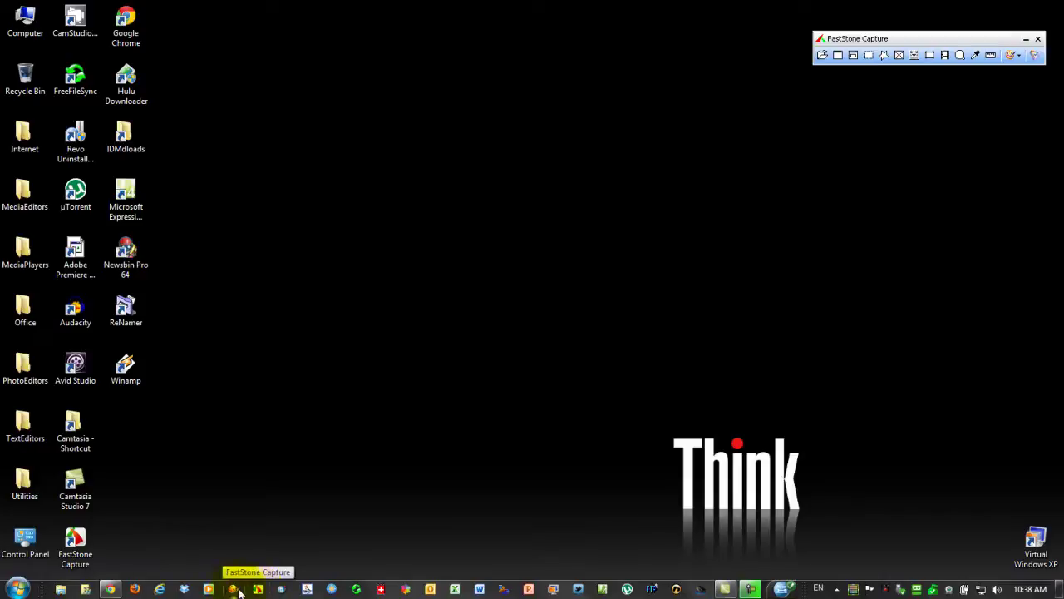
mouse_move(111, 590)
left_click(183, 540)
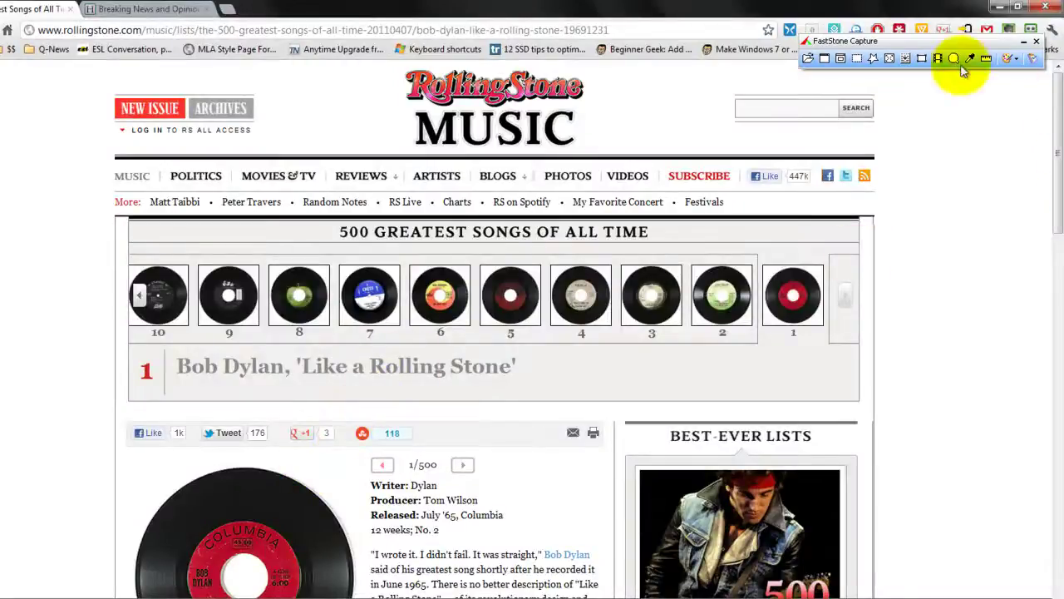
left_click_drag(923, 38, 924, 64)
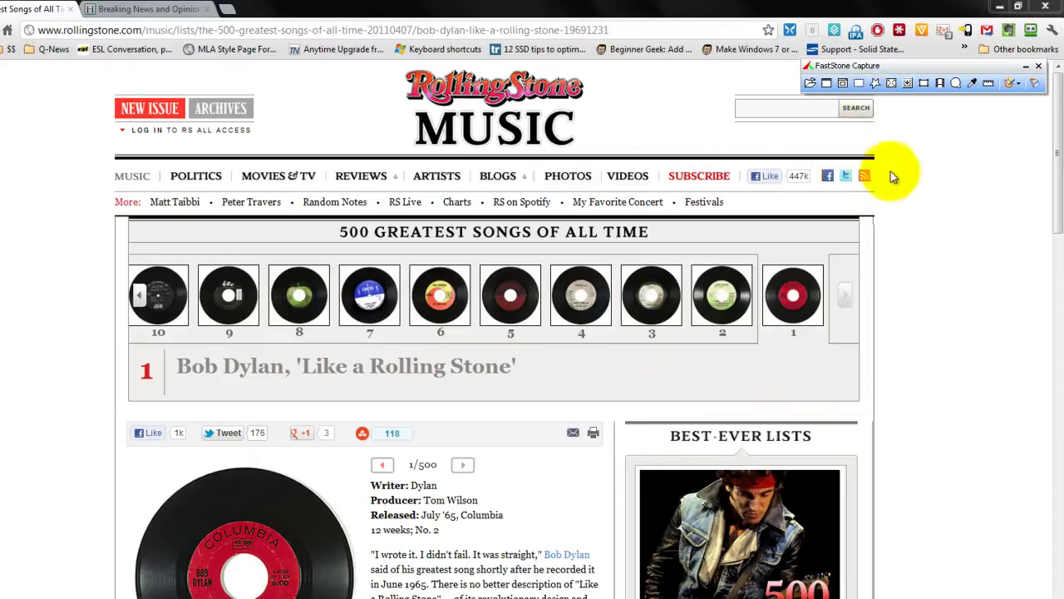
Capture the whole scrolling page in Custom Scroll Mode, selecting only the content column without the blank side margins.
left_click(908, 84)
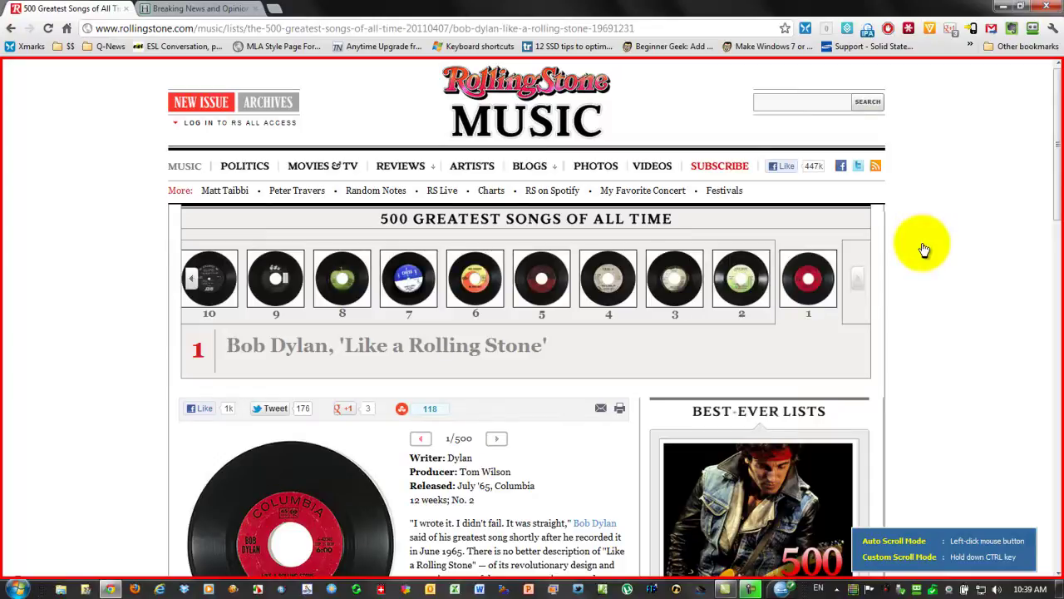
key("ctrl")
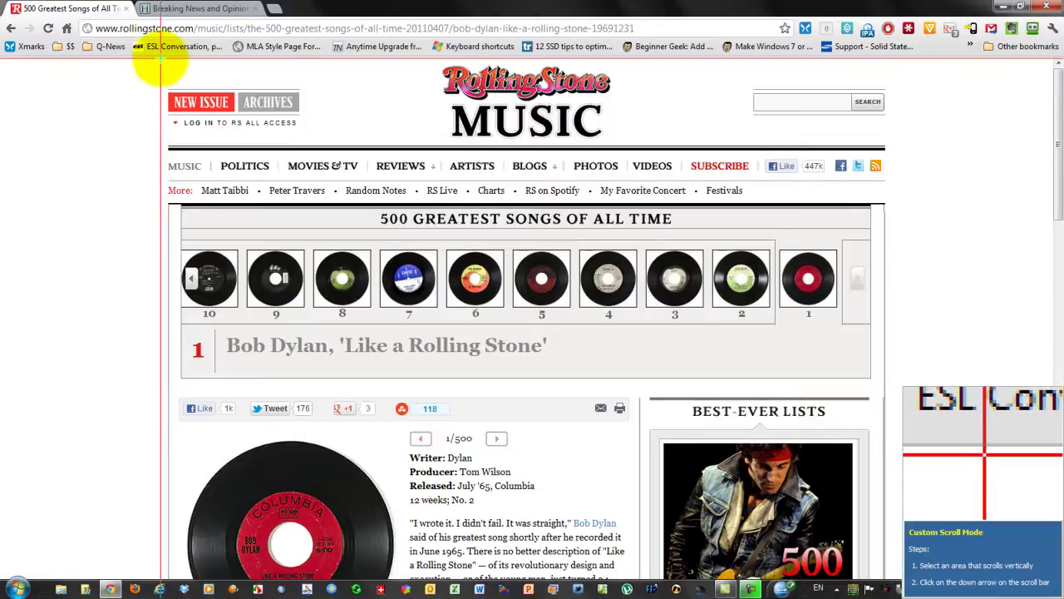
left_click_drag(161, 58, 891, 574)
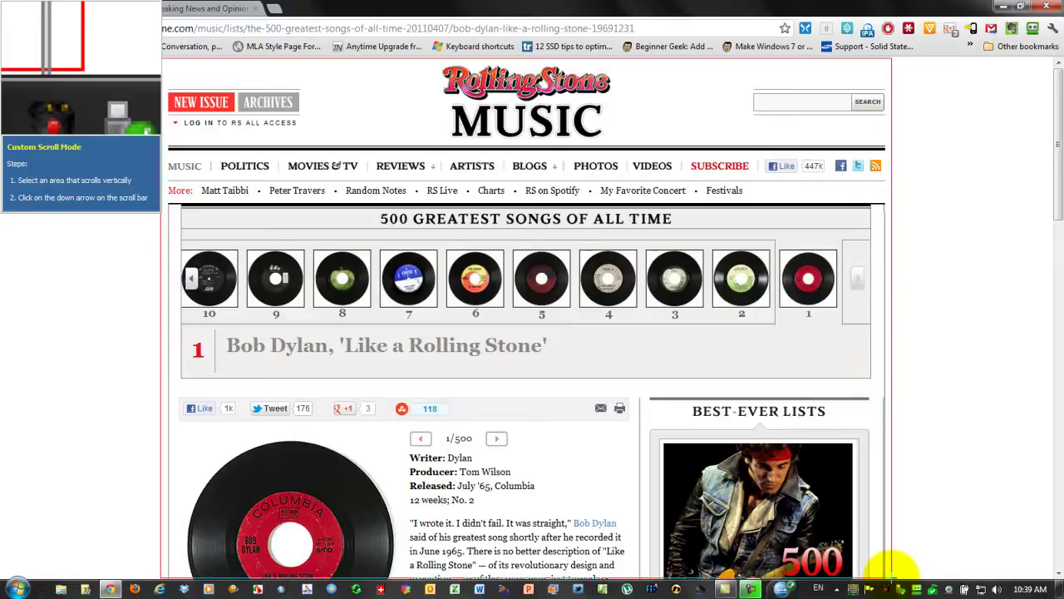
left_click_drag(891, 573, 890, 574)
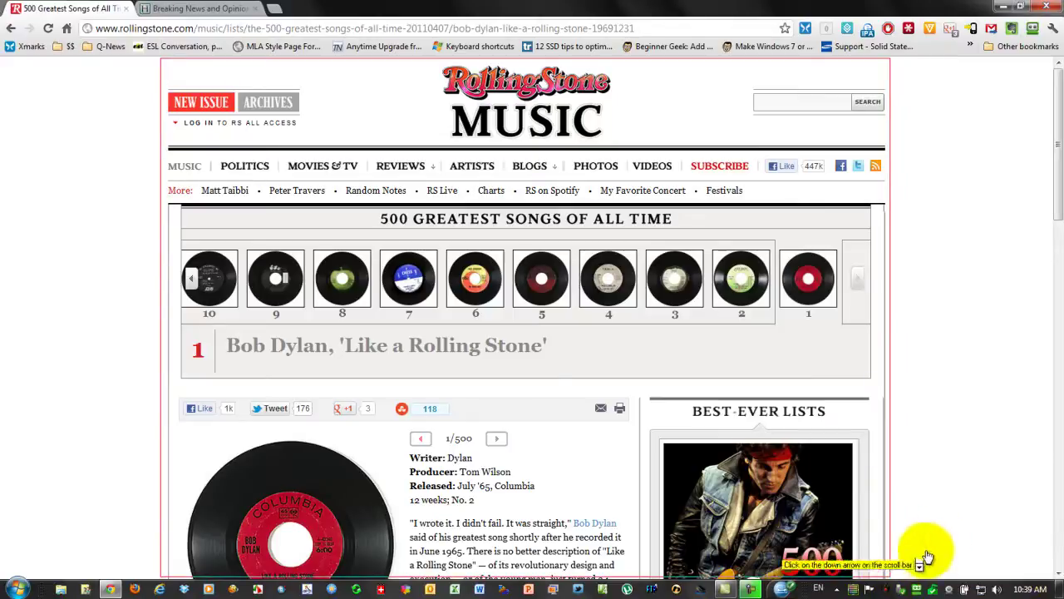
left_click(1058, 573)
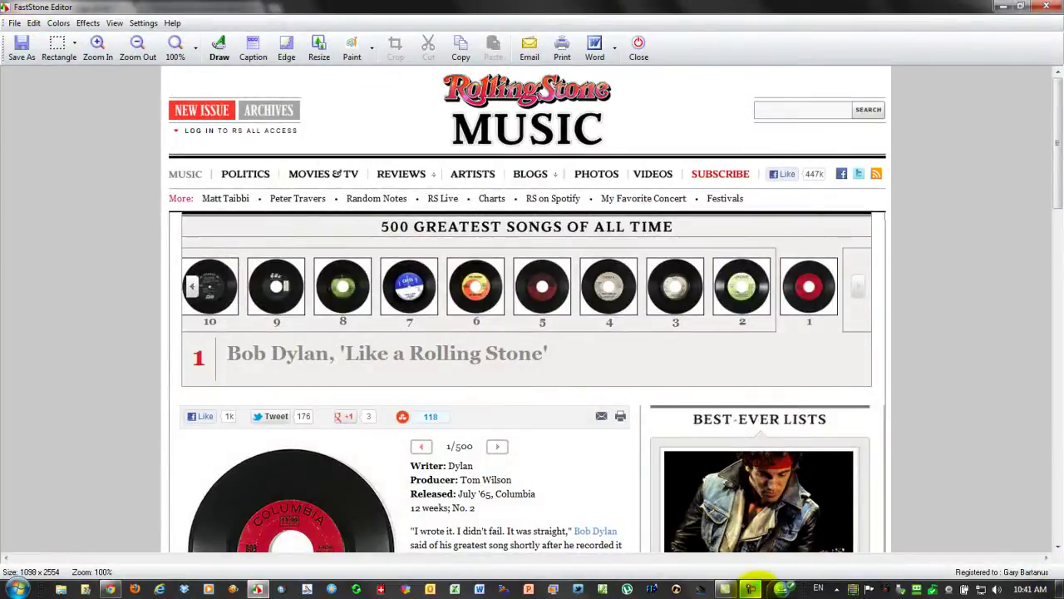
mouse_move(1060, 166)
left_mouse_down()
mouse_move(1056, 491)
mouse_move(1053, 147)
left_mouse_up()
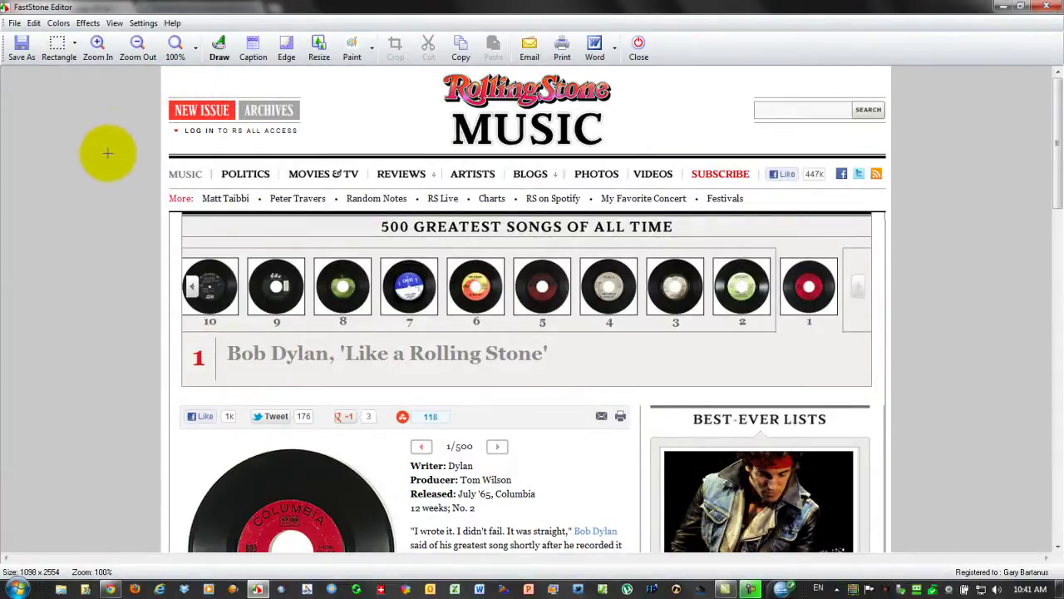
Highlight the heading "500 Greatest Songs of All Time" on the capture with a yellow rectangle highlighter.
left_click(218, 49)
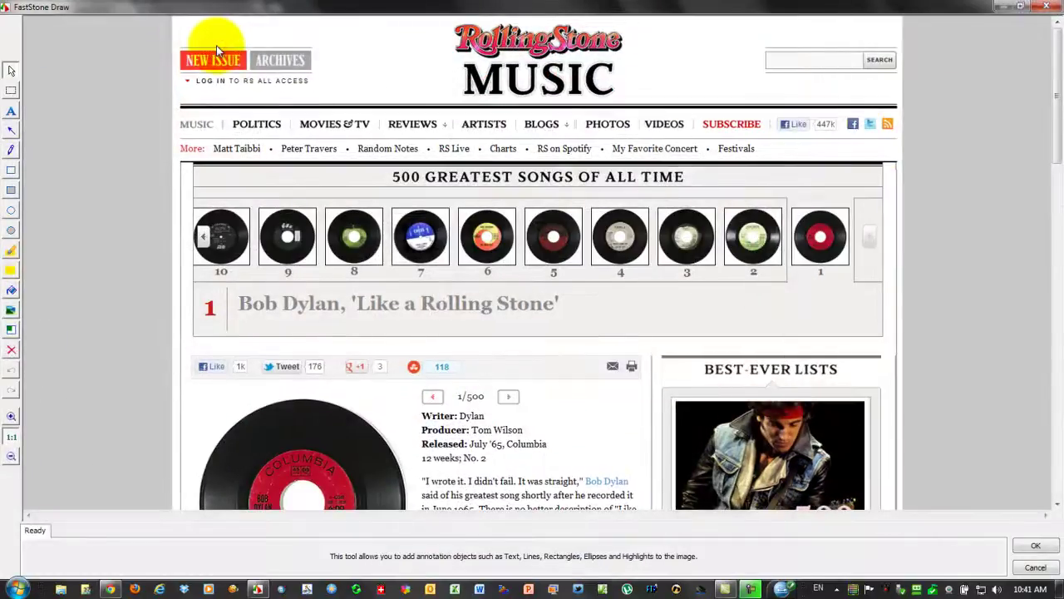
left_click(10, 271)
left_click_drag(384, 165, 705, 188)
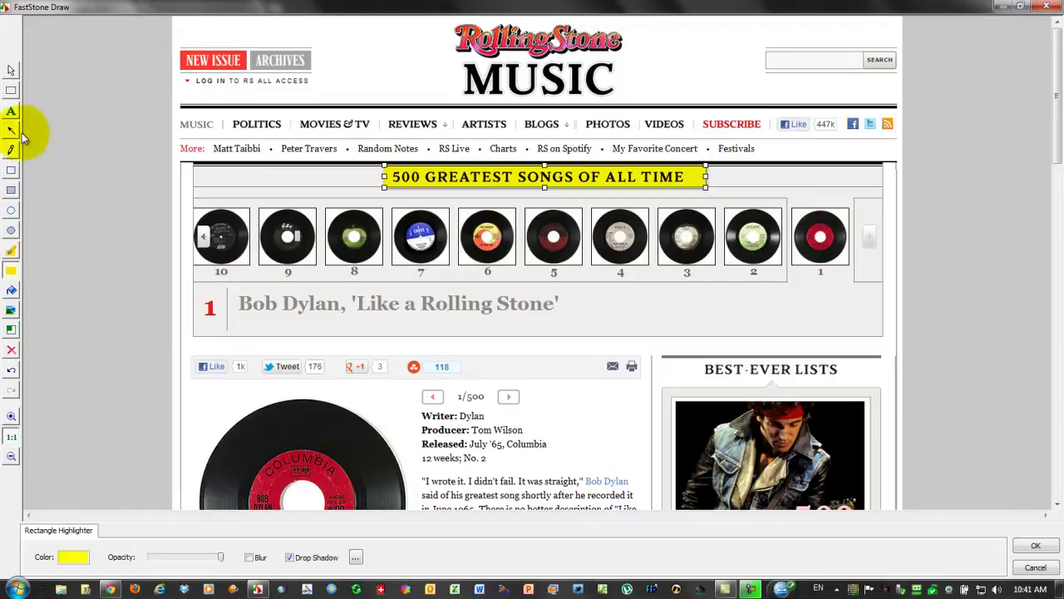
Add a text box reading "Add your own text." beside the Bob Dylan song title and apply the annotations.
left_click(11, 111)
left_click_drag(582, 294, 868, 337)
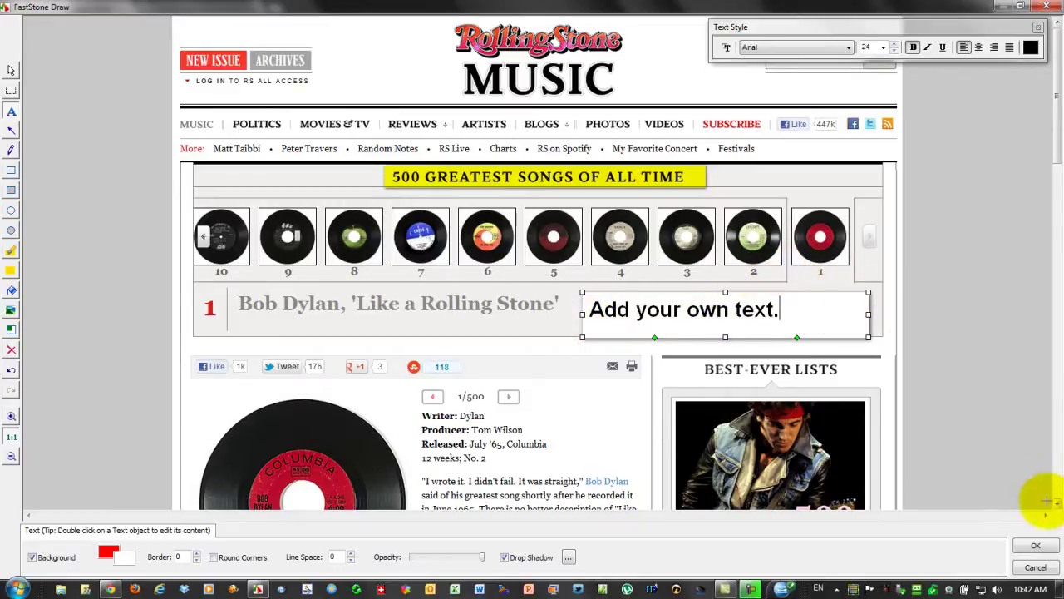
left_click(1035, 549)
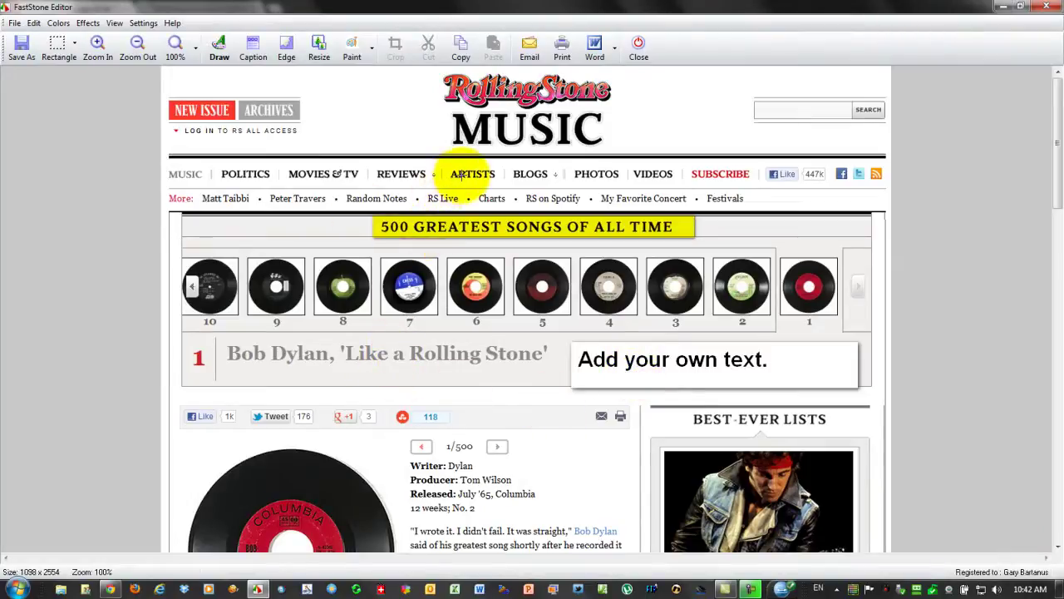
Save the annotated capture in Adobe PDF format under the name rollingstone.
left_click(20, 48)
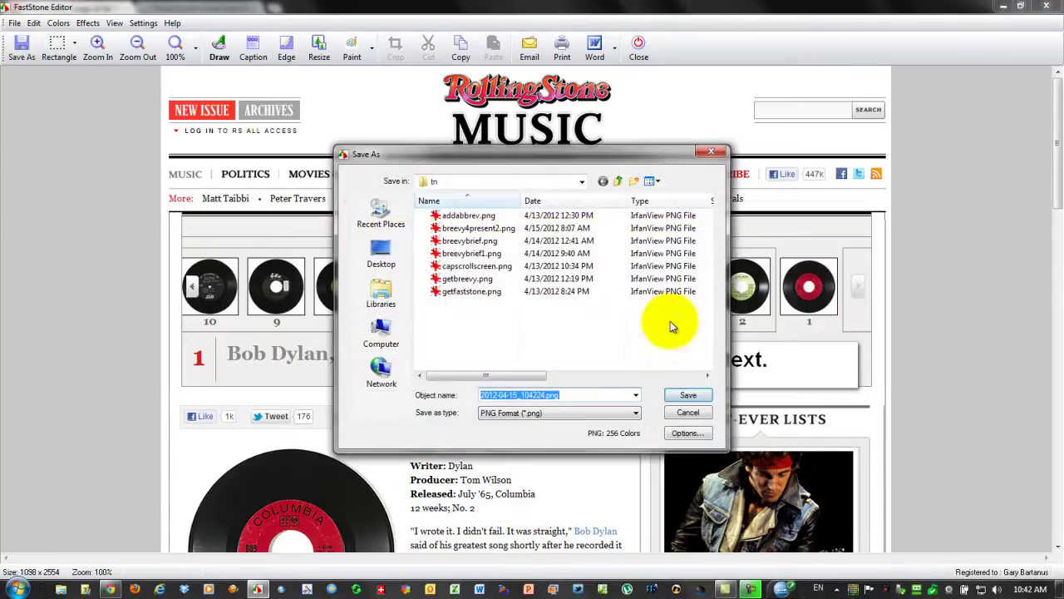
left_click(632, 412)
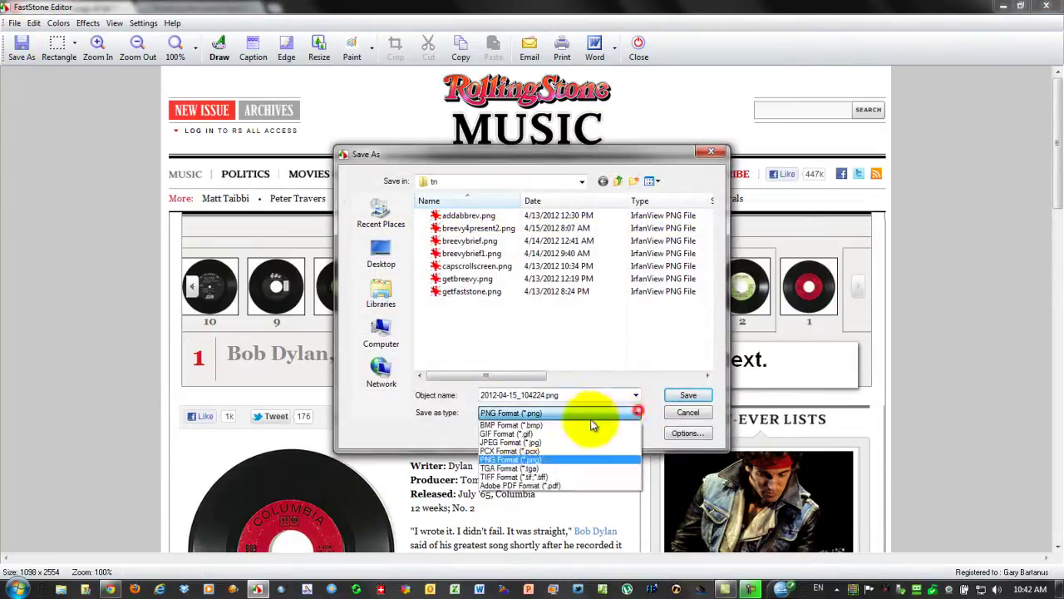
left_click(537, 488)
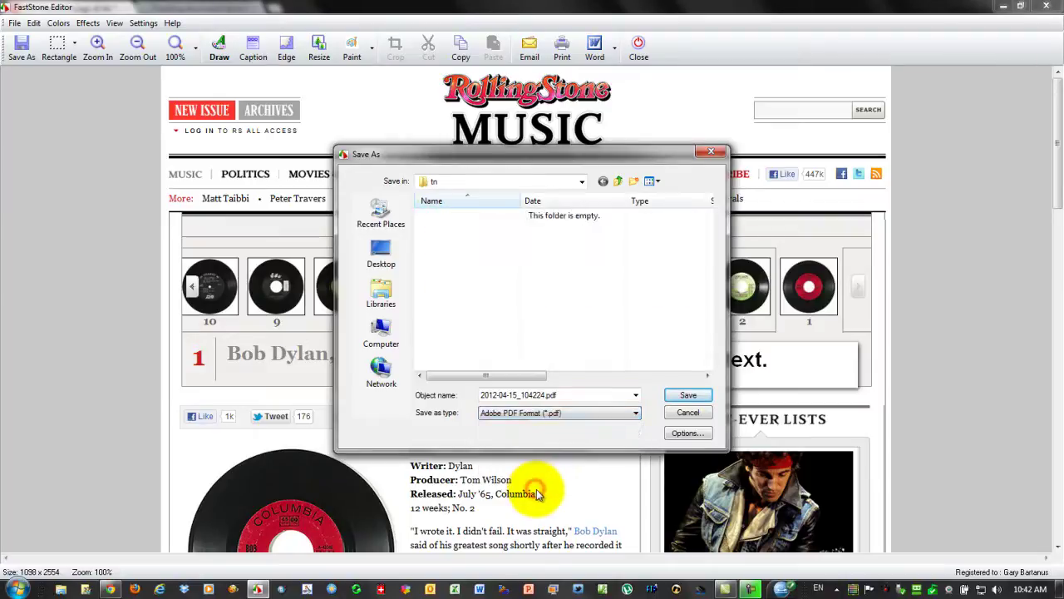
double_click(472, 385)
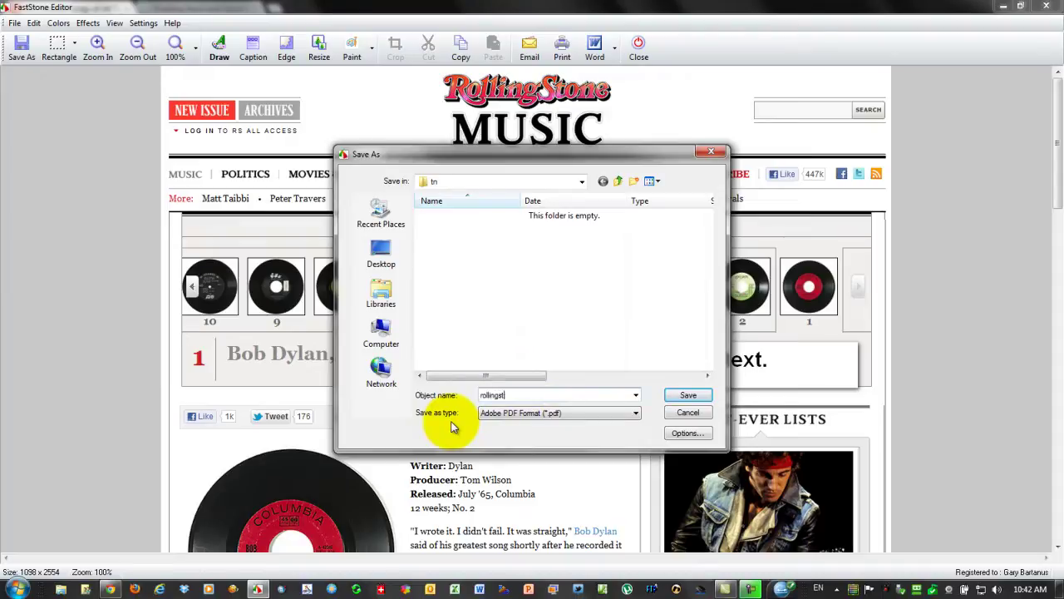
left_click(687, 394)
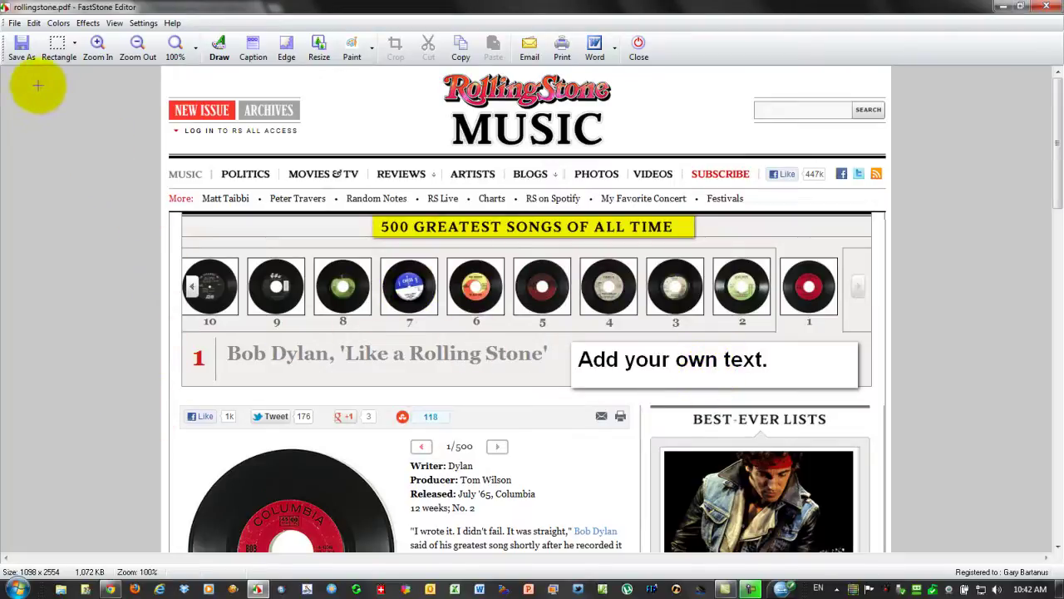
Resize the captured image to a width of 500 pixels and undo the resize.
left_click(97, 45)
left_click(133, 45)
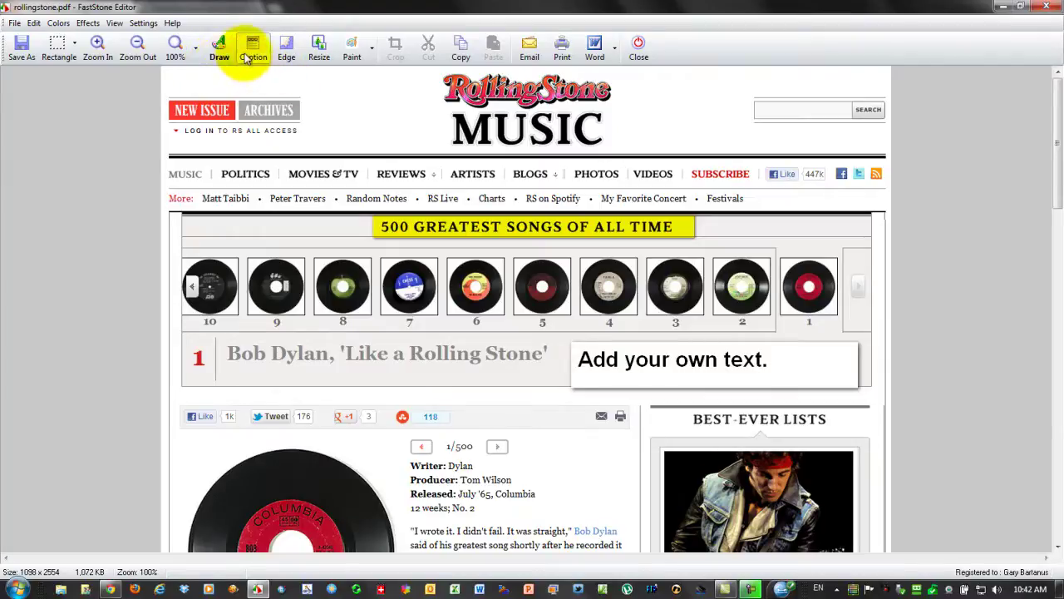
left_click(317, 43)
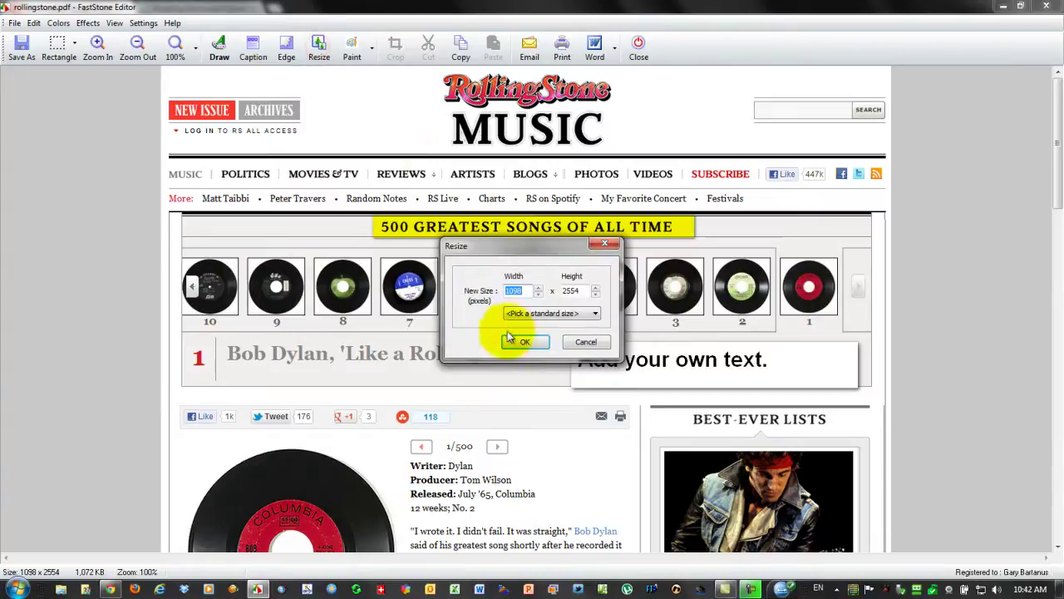
type("500")
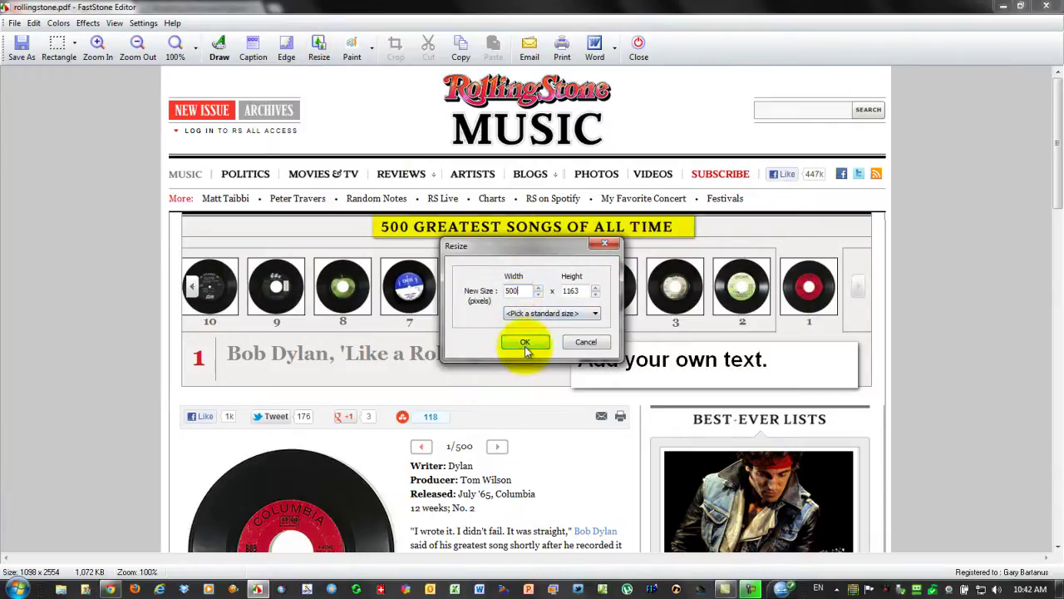
left_click(524, 344)
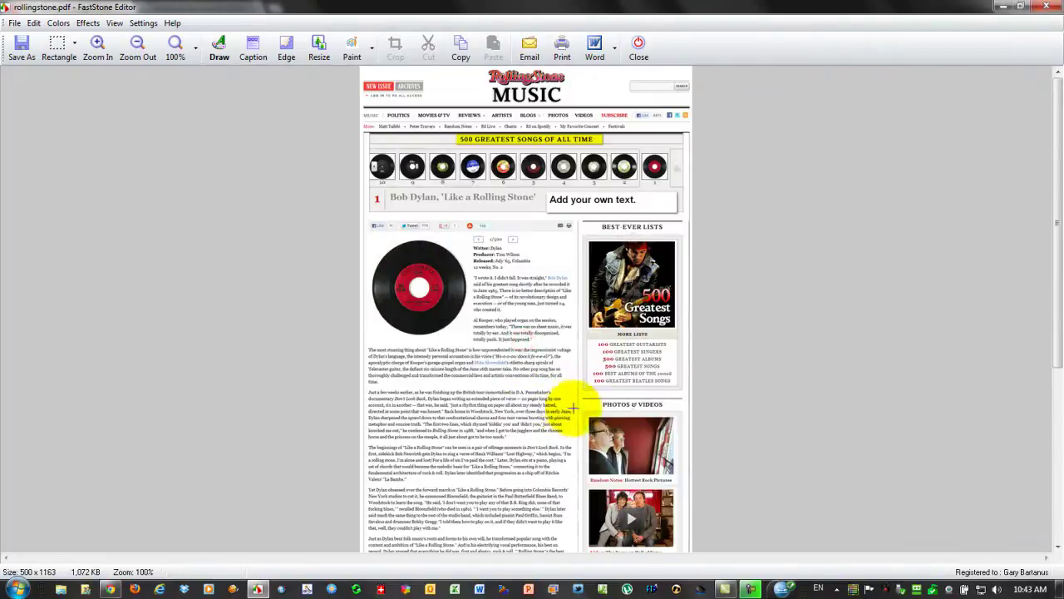
left_click(33, 22)
left_click(53, 38)
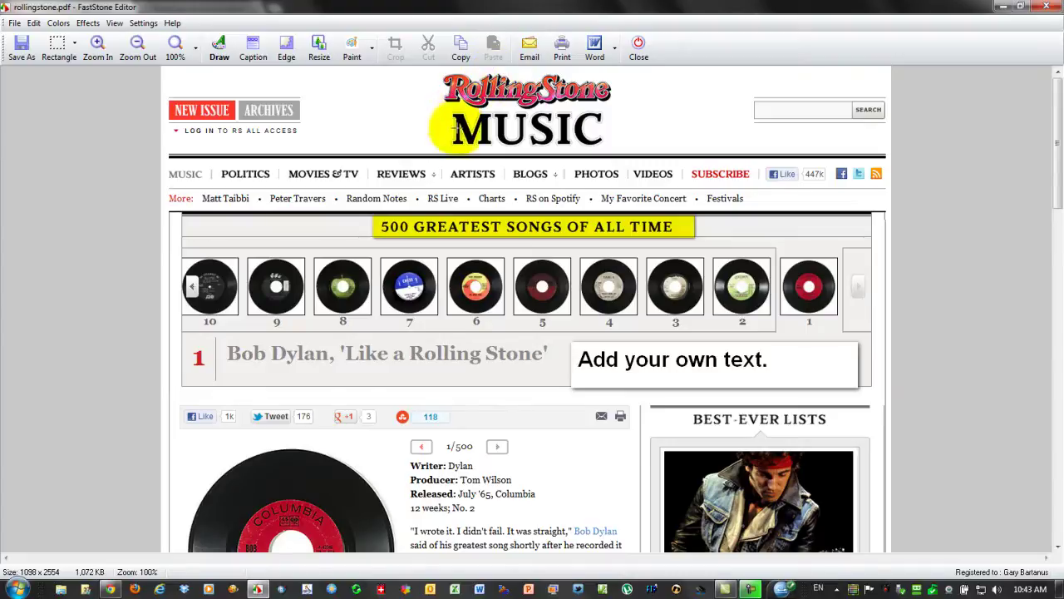
Preview the print layout with Auto size and with Fit to width (divide vertically), and leave without printing.
left_click(562, 49)
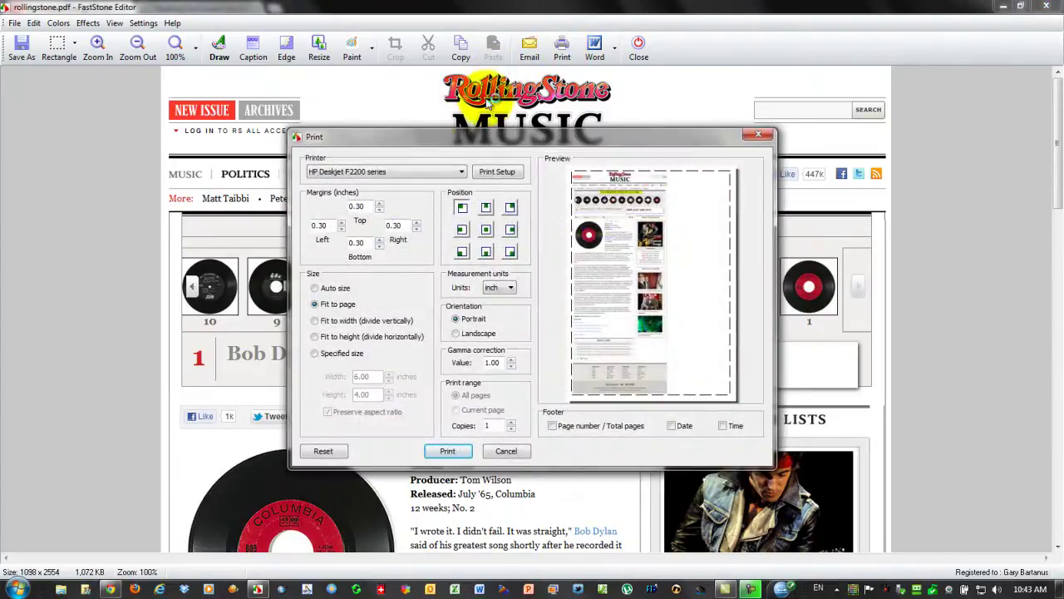
left_click(316, 289)
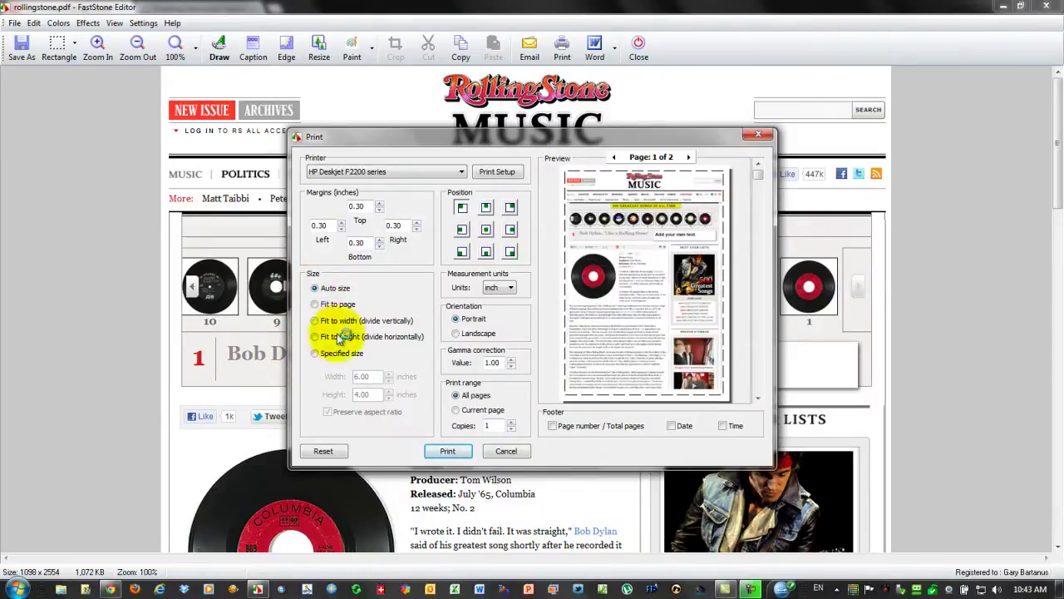
left_click(315, 321)
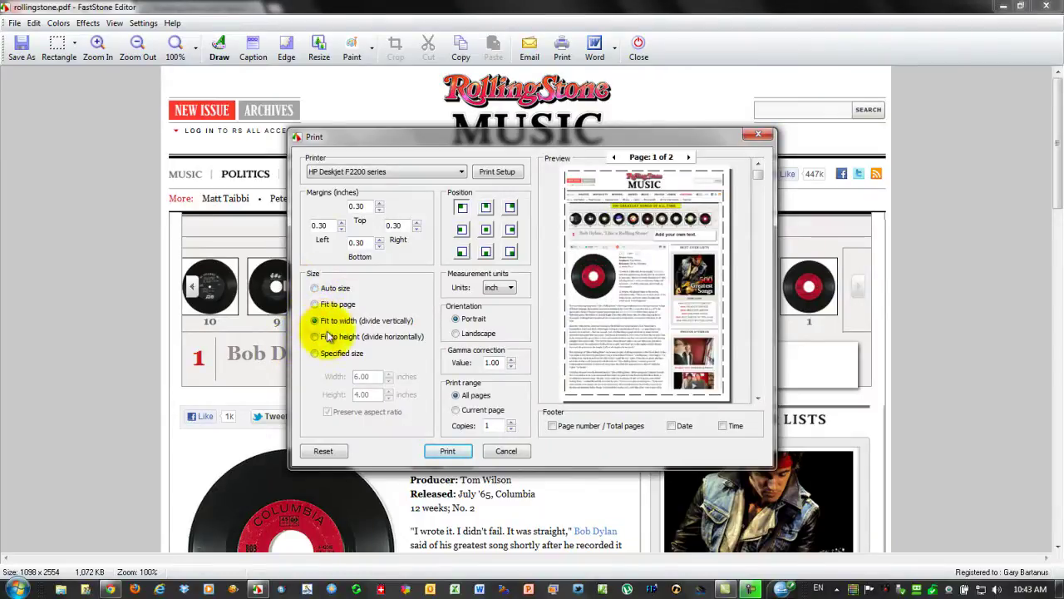
left_click(515, 452)
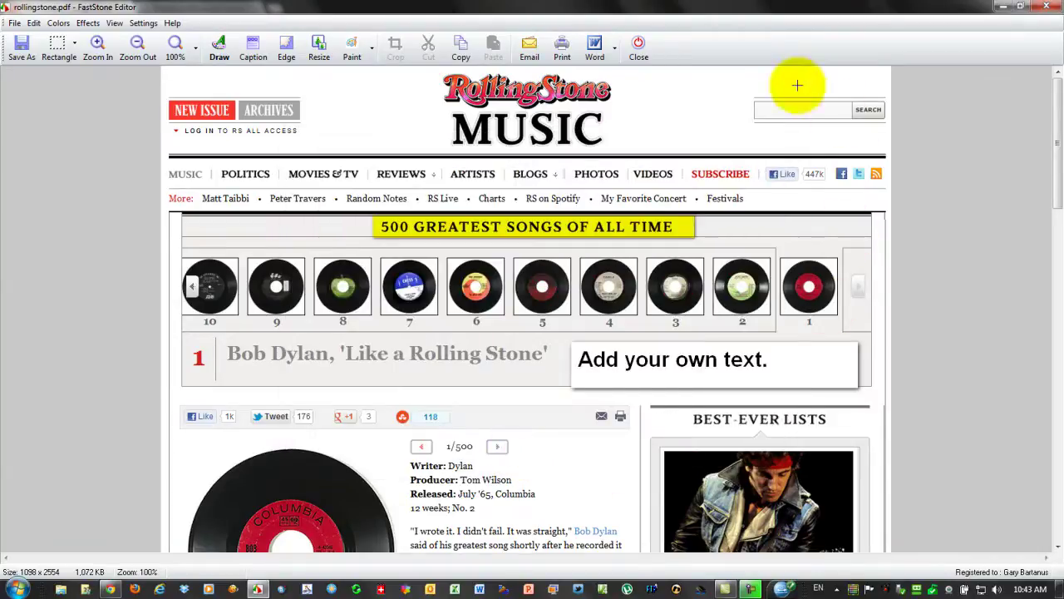